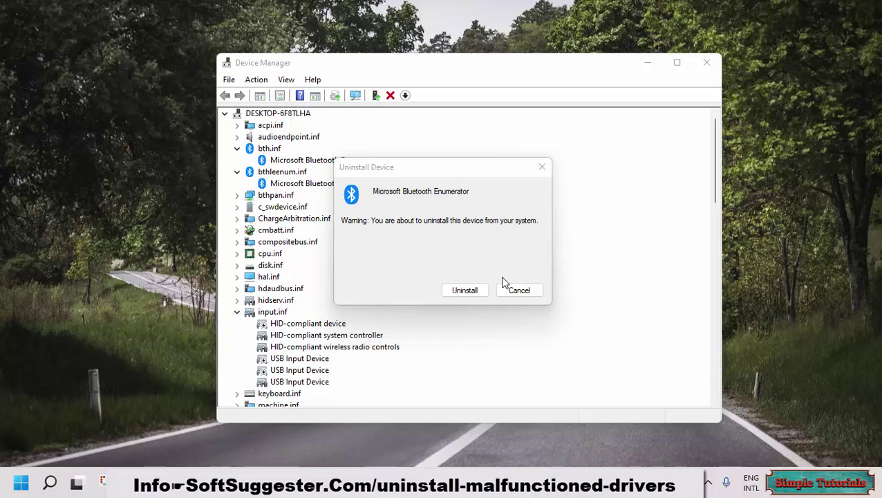
- Finish removing Microsoft Bluetooth Enumerator, uninstall Microsoft Bluetooth LE Enumerator, then close Device Manager
{"action": "left_click", "coordinate": [446, 292]}
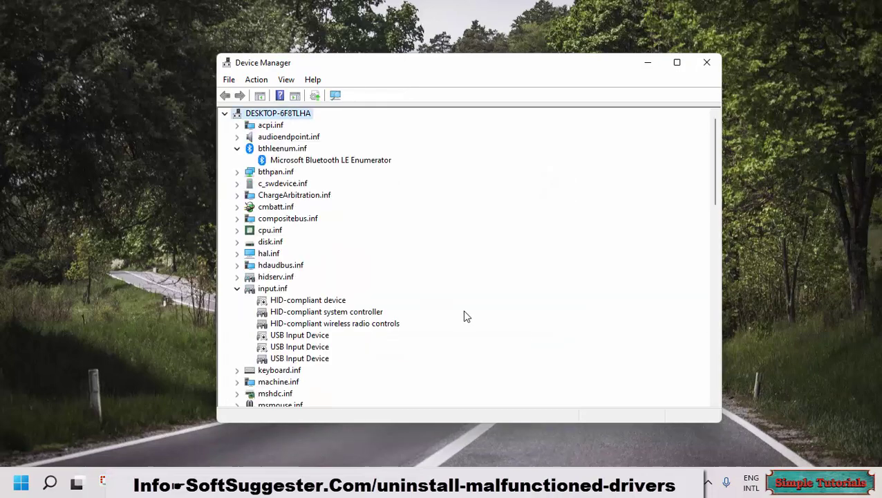
{"action": "left_click", "coordinate": [335, 161]}
{"action": "right_click", "coordinate": [336, 161]}
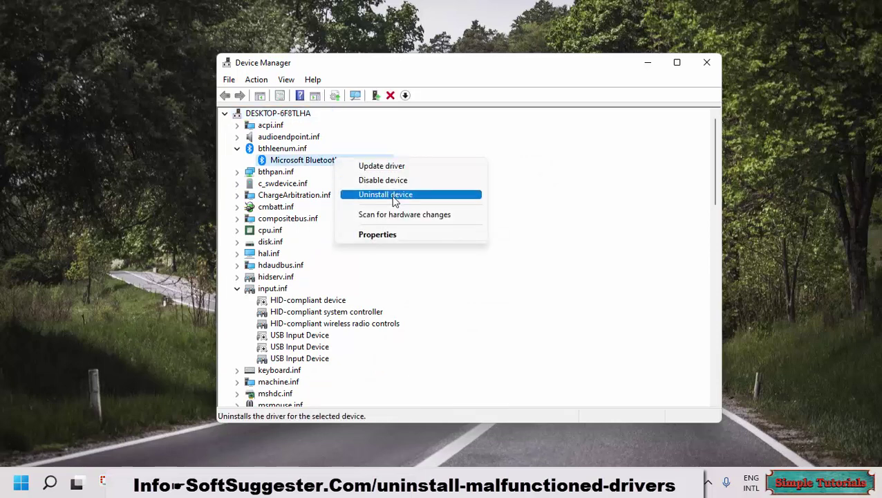
{"action": "left_click", "coordinate": [393, 197]}
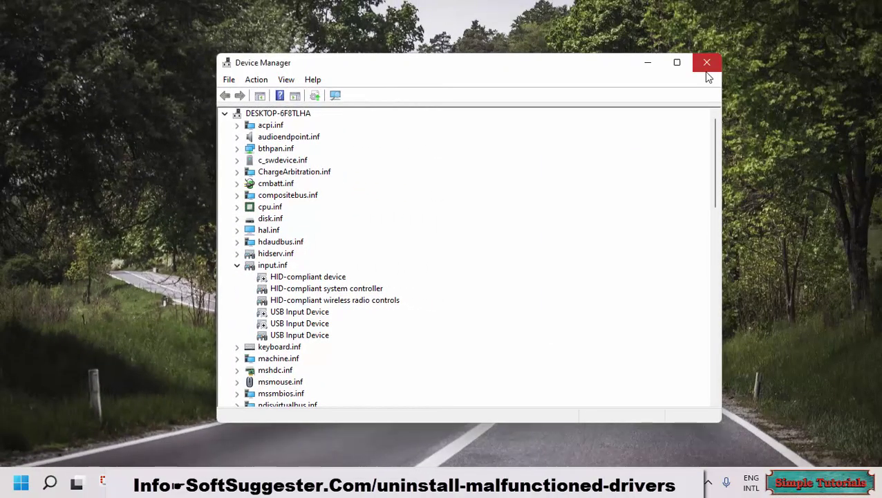
{"action": "left_click", "coordinate": [706, 64]}
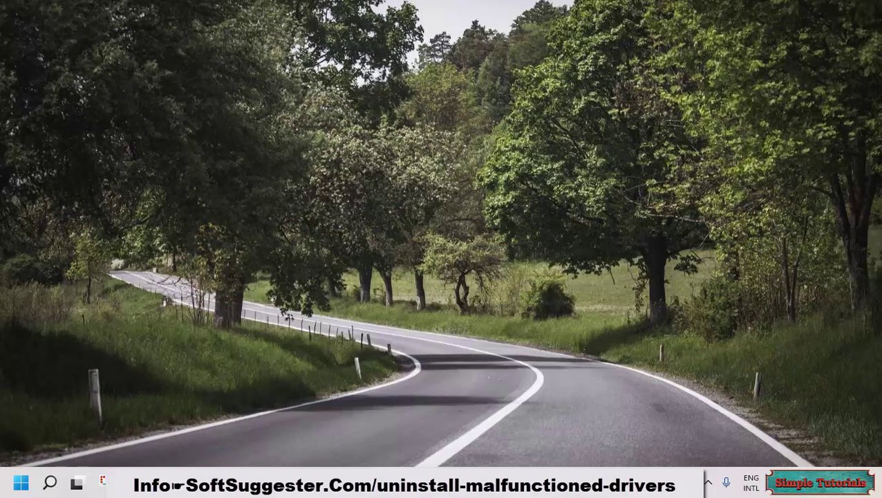
- Review the Guru3D Display Driver Uninstaller 18.0.5.1 download page and the downloaded DDU zip
{"action": "left_click", "coordinate": [130, 482]}
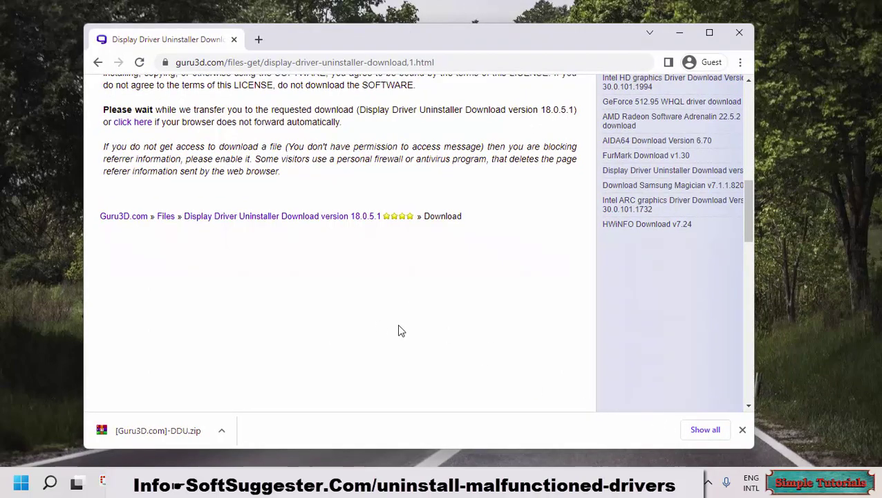
{"action": "scroll", "coordinate": [399, 330], "scroll_direction": "up", "scroll_amount": 5}
{"action": "scroll", "coordinate": [398, 331], "scroll_direction": "up", "scroll_amount": 3}
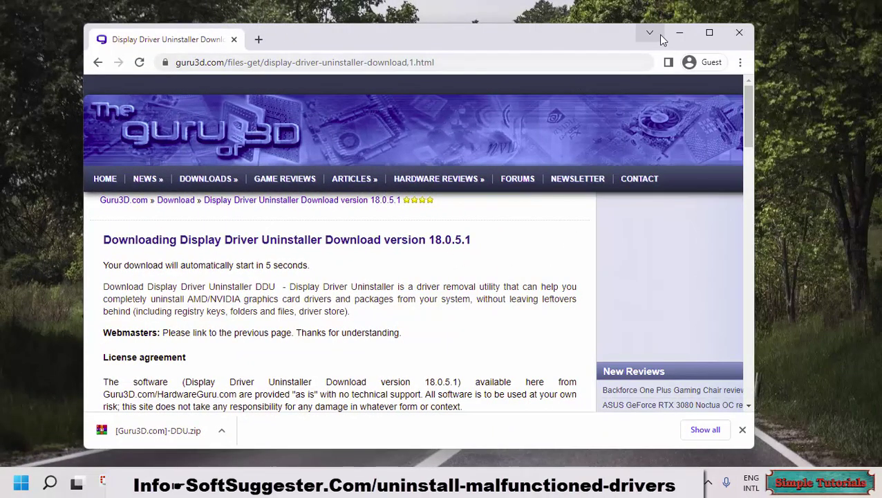
{"action": "left_click", "coordinate": [680, 32]}
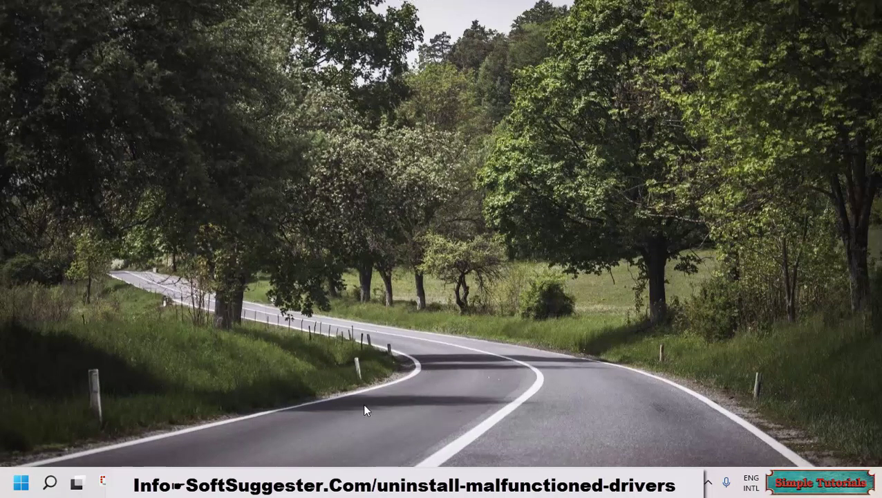
{"action": "left_click", "coordinate": [176, 486]}
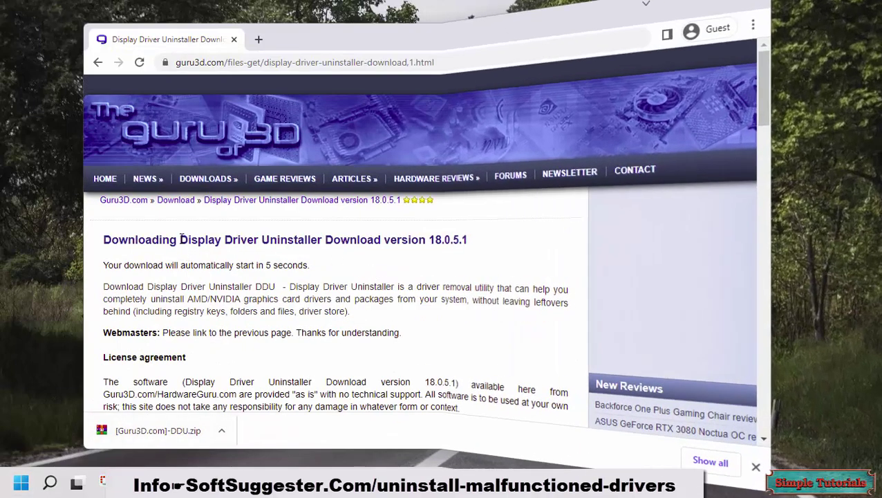
{"action": "left_click_drag", "start_coordinate": [179, 239], "coordinate": [471, 240]}
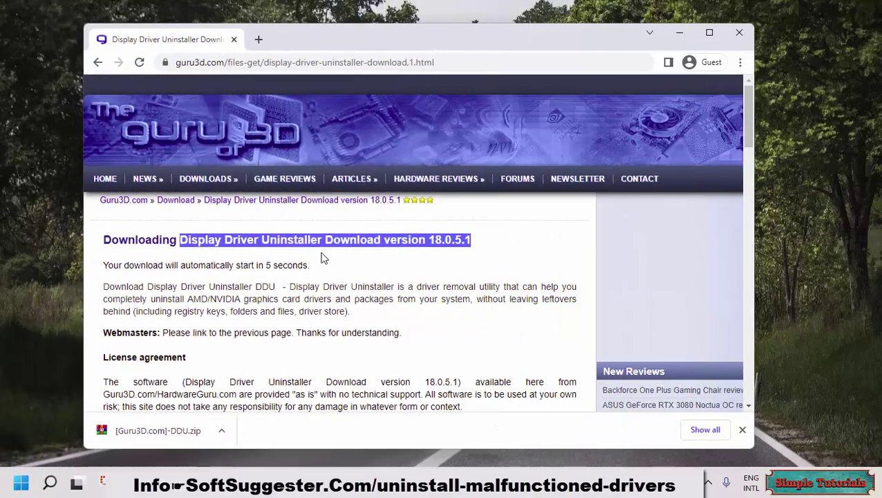
{"action": "scroll", "coordinate": [322, 258], "scroll_direction": "down", "scroll_amount": 8}
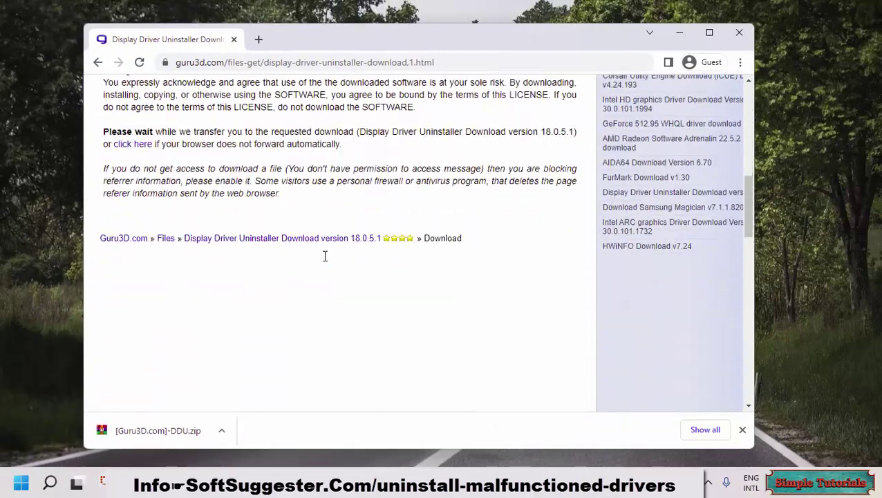
{"action": "scroll", "coordinate": [325, 256], "scroll_direction": "down", "scroll_amount": 1}
{"action": "scroll", "coordinate": [325, 256], "scroll_direction": "up", "scroll_amount": 10}
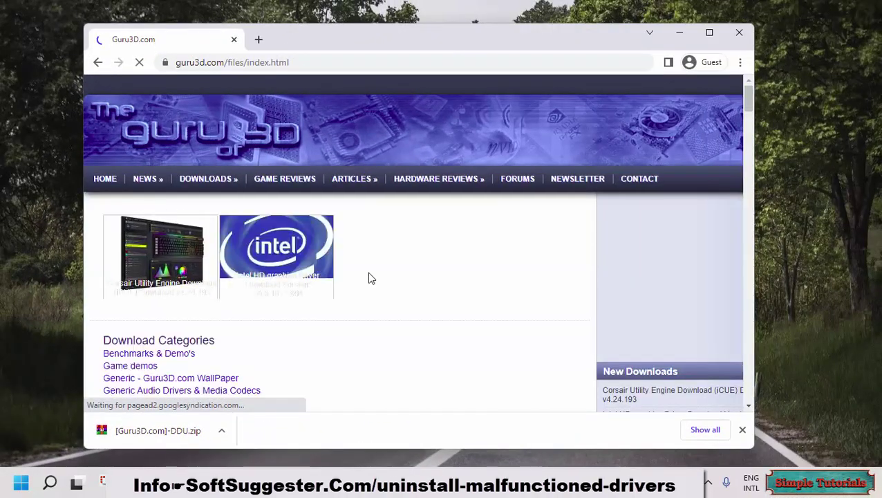
{"action": "scroll", "coordinate": [368, 278], "scroll_direction": "down", "scroll_amount": 1}
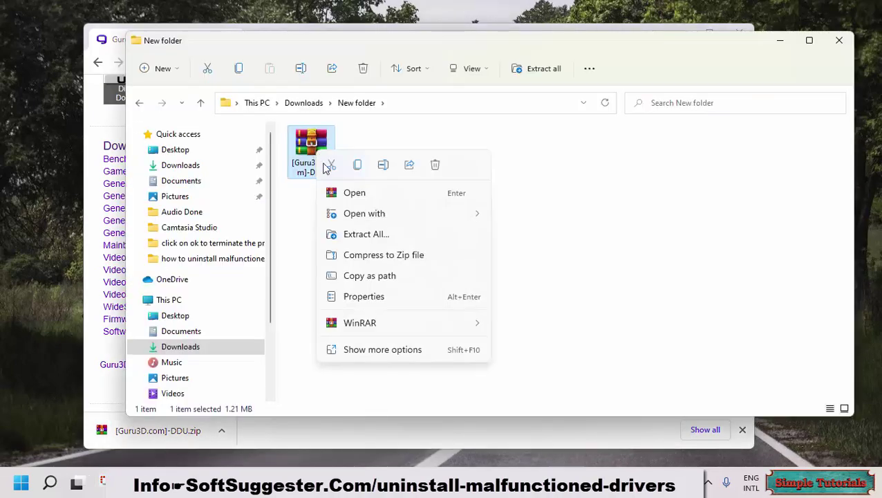
- Extract the downloaded DDU zip into a folder with Extract All
{"action": "left_click", "coordinate": [464, 236]}
{"action": "left_click", "coordinate": [561, 365]}
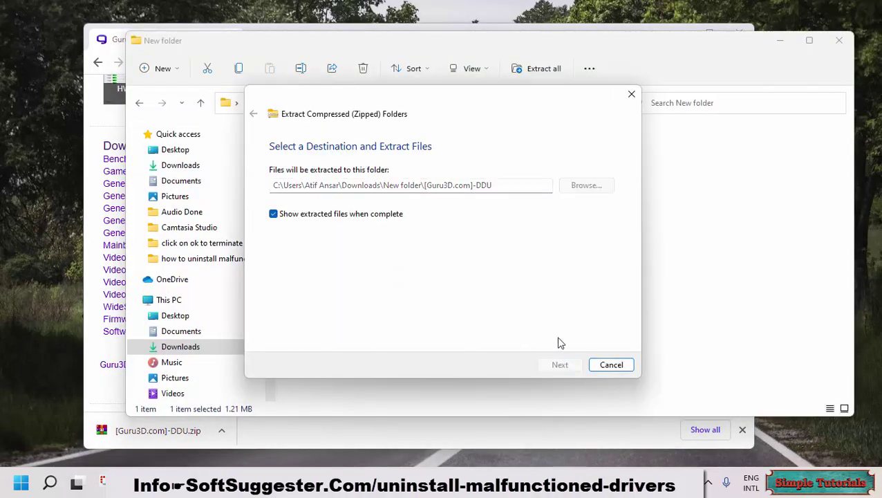
{"action": "left_click", "coordinate": [680, 32]}
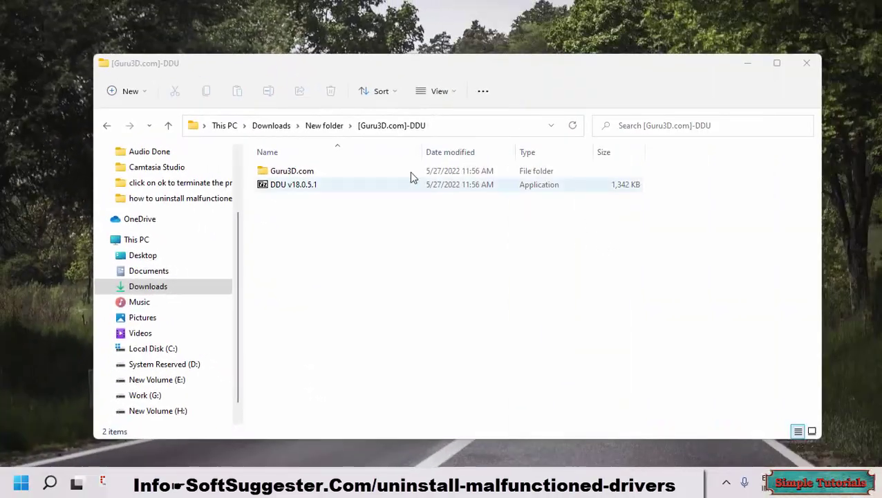
- Unpack the DDU v18.0.5.1 self-extracting archive and open the resulting DDU v18.0.5.1 folder
{"action": "left_click", "coordinate": [296, 186]}
{"action": "double_click", "coordinate": [296, 186]}
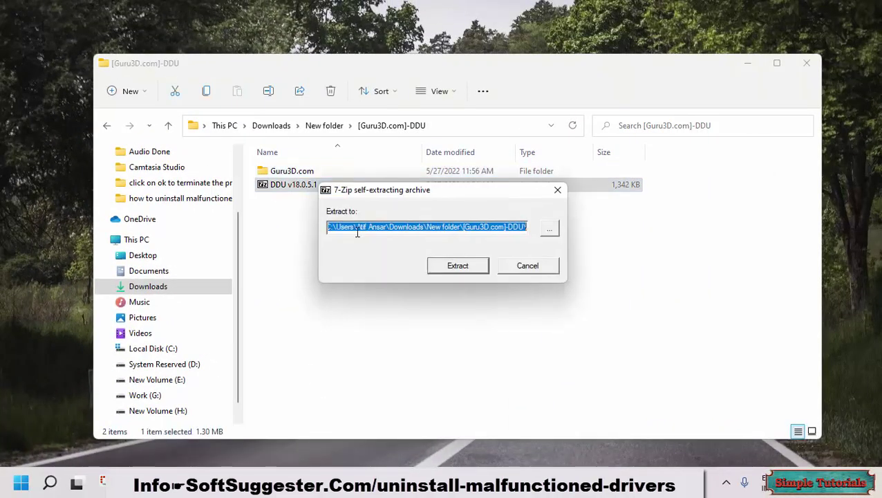
{"action": "left_click", "coordinate": [437, 267]}
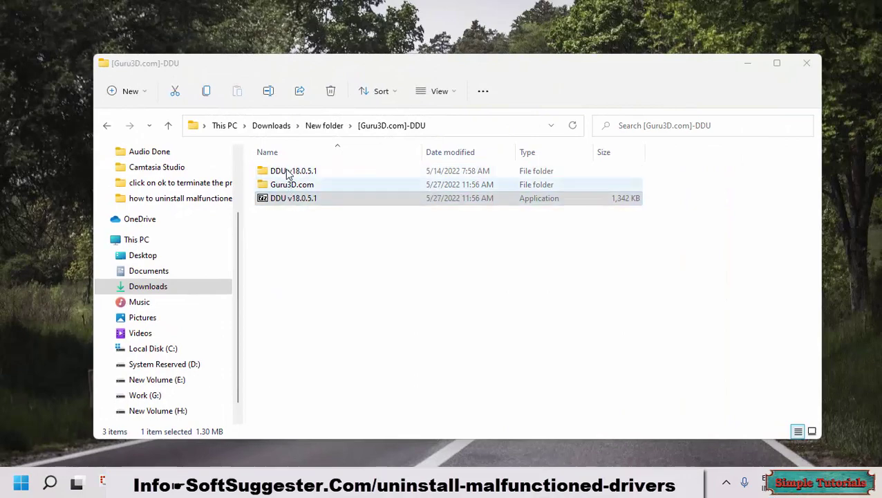
{"action": "double_click", "coordinate": [292, 172]}
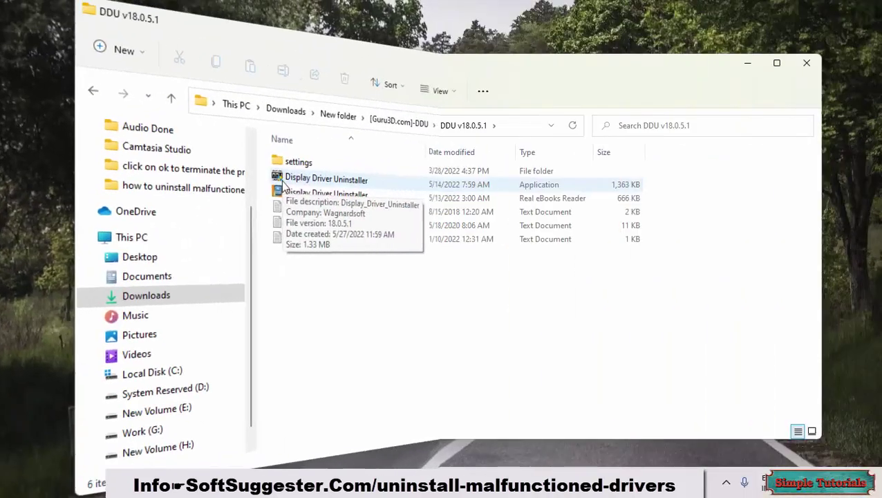
- Launch Display Driver Uninstaller and dismiss its first-run notice, options window and Safe Mode warning
{"action": "double_click", "coordinate": [529, 184]}
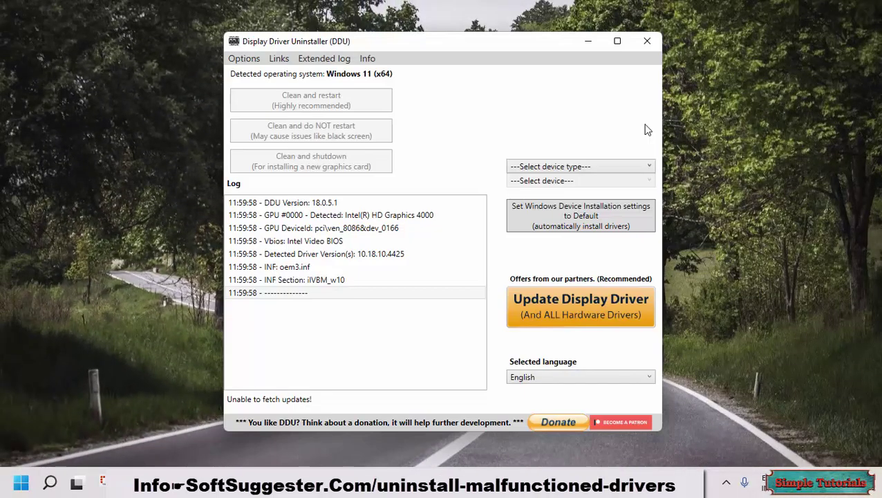
{"action": "left_click", "coordinate": [528, 314]}
{"action": "left_click", "coordinate": [616, 10]}
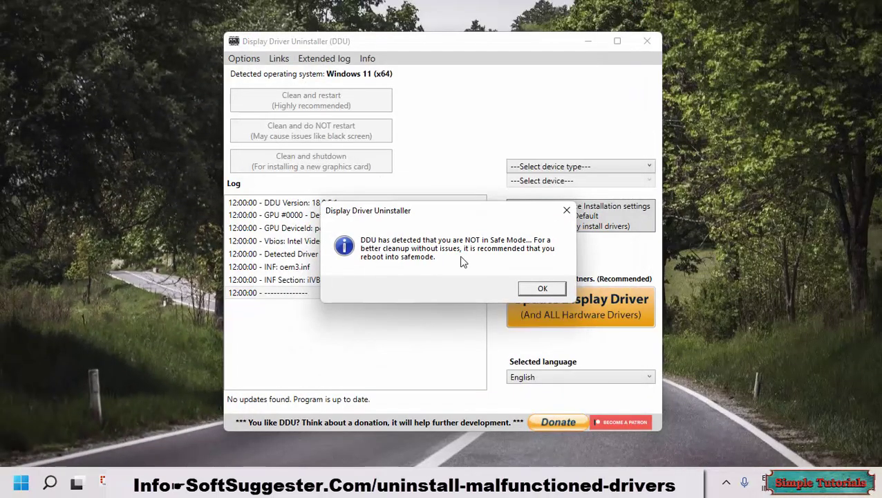
{"action": "left_click", "coordinate": [539, 288]}
- Set the device type to GPU and the device vendor to INTEL
{"action": "left_click", "coordinate": [546, 166]}
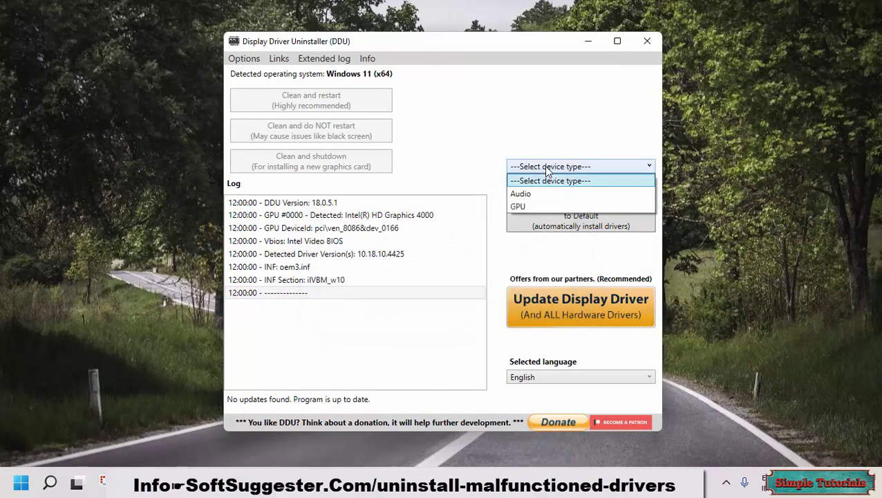
{"action": "left_click", "coordinate": [522, 209]}
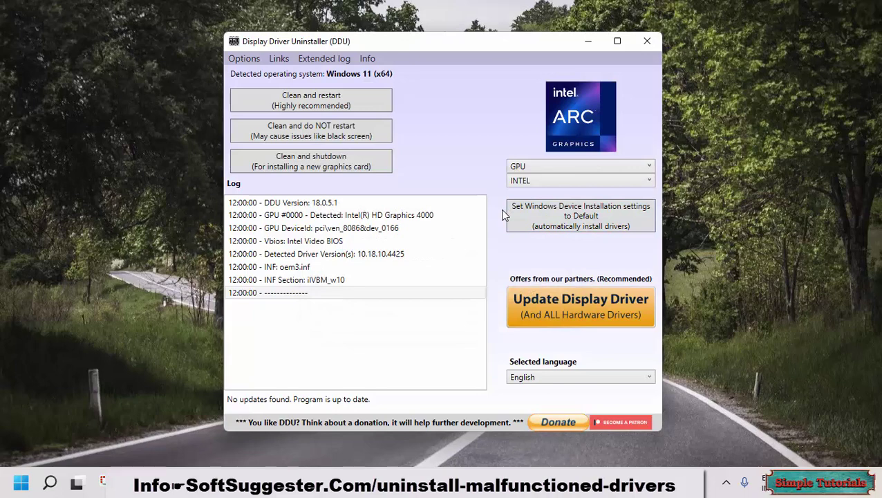
{"action": "left_click", "coordinate": [524, 181]}
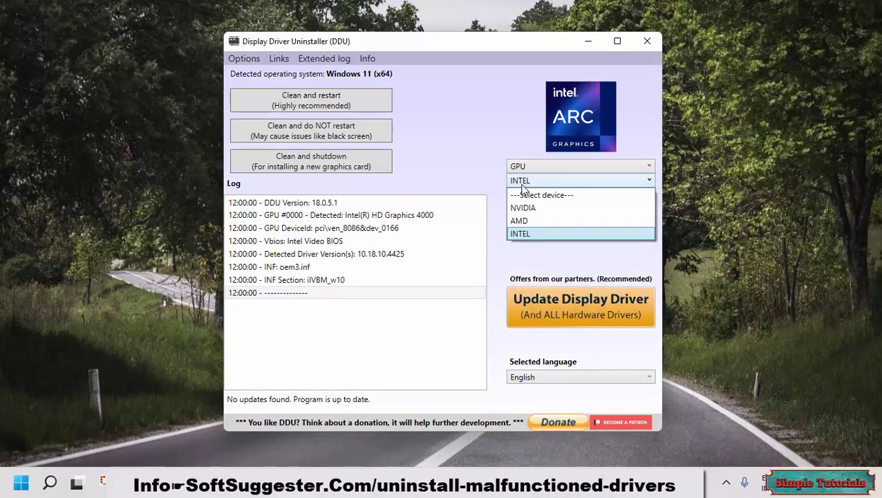
{"action": "left_click", "coordinate": [480, 193]}
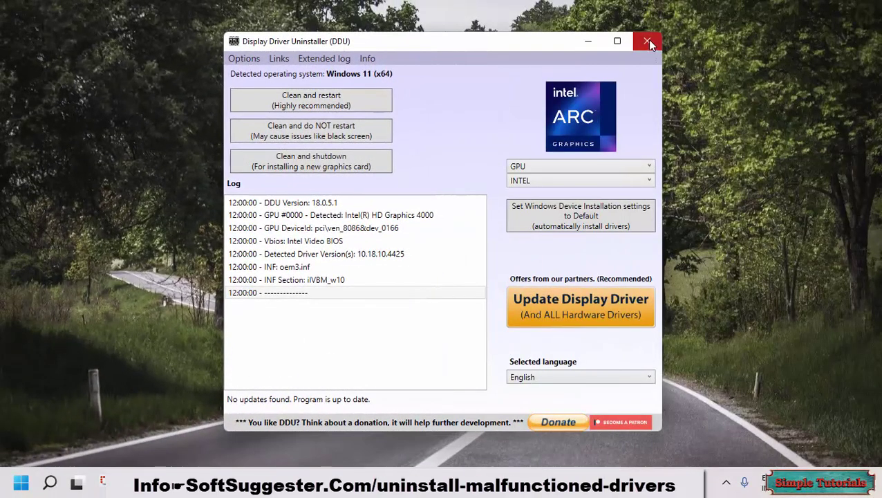
- Close Display Driver Uninstaller to reveal Driver Booster's 29 outdated drivers
{"action": "left_click", "coordinate": [648, 41]}
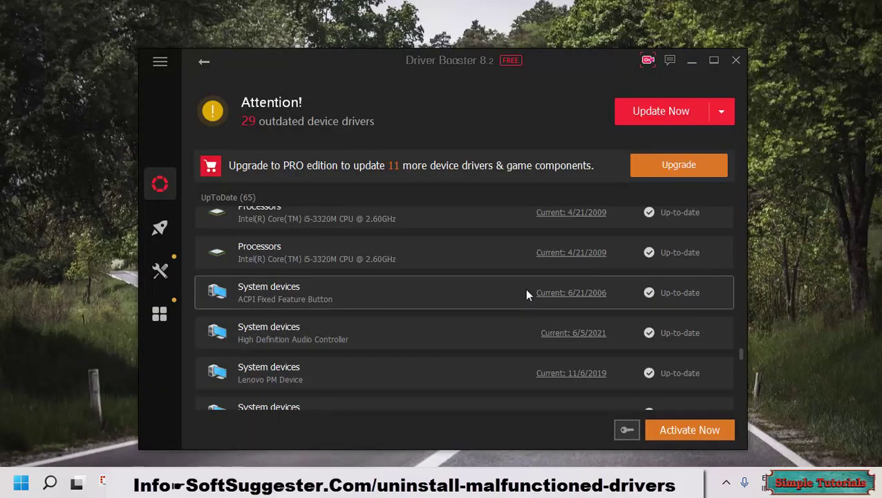
- Scroll back up to the top of Driver Booster's outdated and up-to-date driver list
{"action": "scroll", "coordinate": [526, 295], "scroll_direction": "up", "scroll_amount": 5}
{"action": "scroll", "coordinate": [527, 295], "scroll_direction": "up", "scroll_amount": 8}
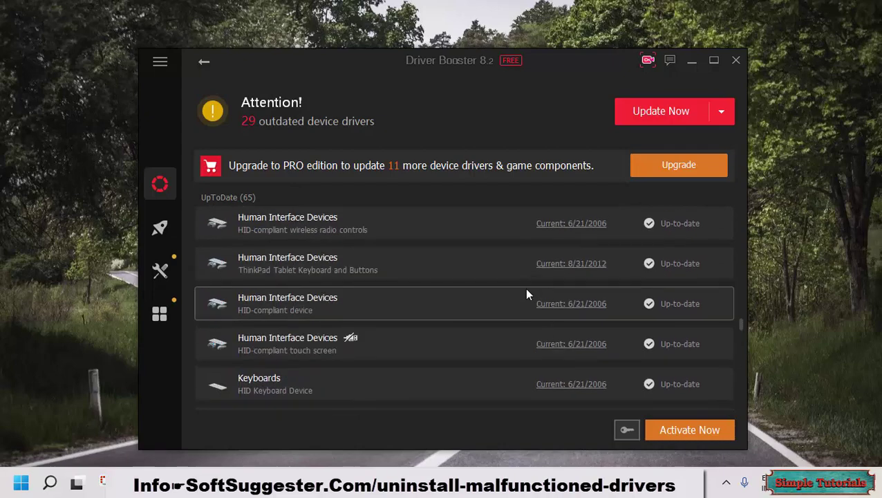
{"action": "scroll", "coordinate": [527, 295], "scroll_direction": "up", "scroll_amount": 3}
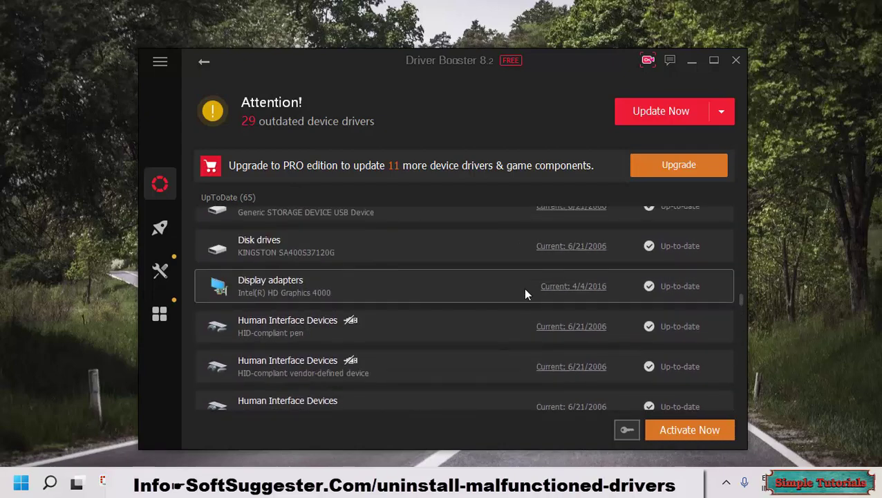
{"action": "scroll", "coordinate": [487, 278], "scroll_direction": "up", "scroll_amount": 8}
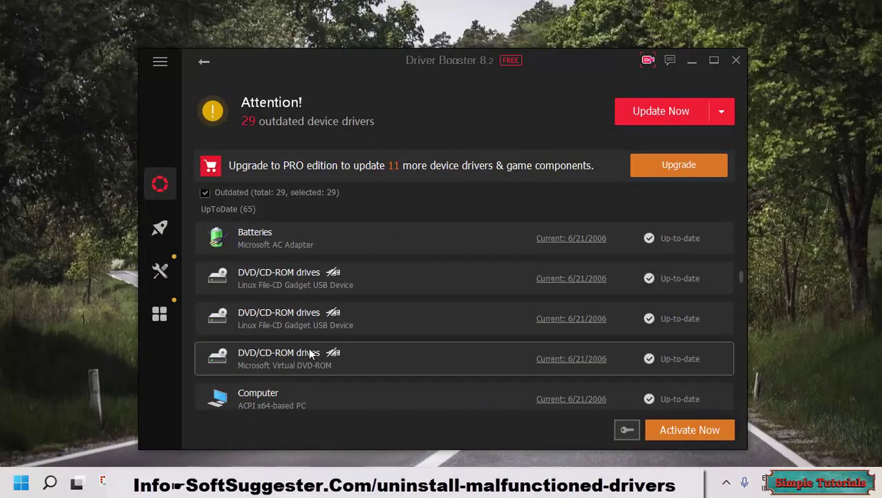
{"action": "scroll", "coordinate": [310, 347], "scroll_direction": "up", "scroll_amount": 3}
{"action": "scroll", "coordinate": [310, 346], "scroll_direction": "up", "scroll_amount": 5}
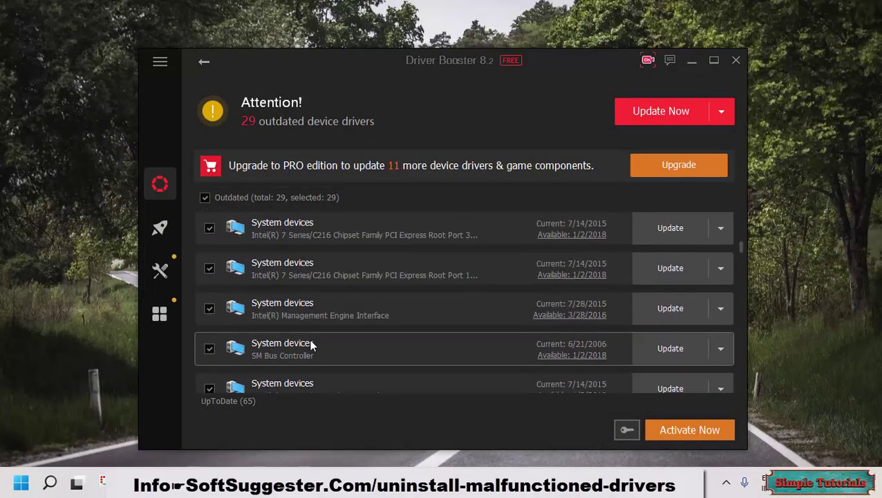
{"action": "left_click_drag", "start_coordinate": [741, 244], "coordinate": [743, 207]}
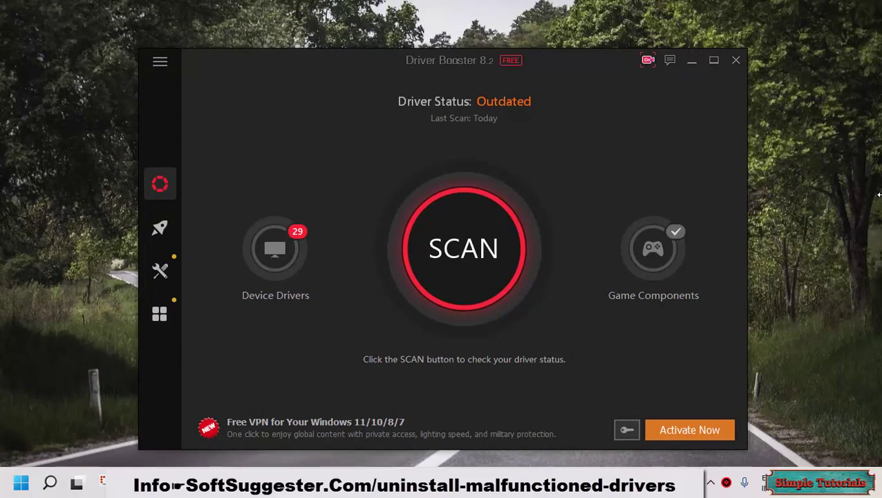
- Rescan drivers and request uninstalling the ThinkPad Bluetooth 4.0 driver
{"action": "left_click", "coordinate": [461, 252]}
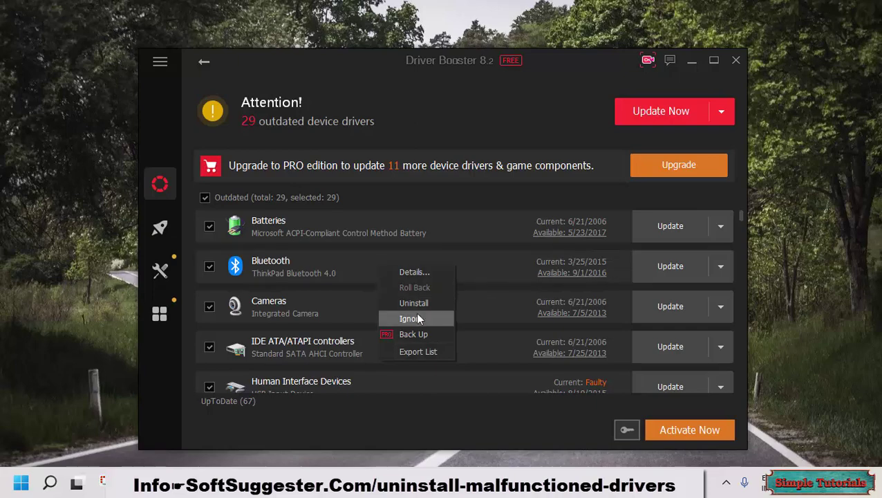
{"action": "left_click", "coordinate": [407, 304]}
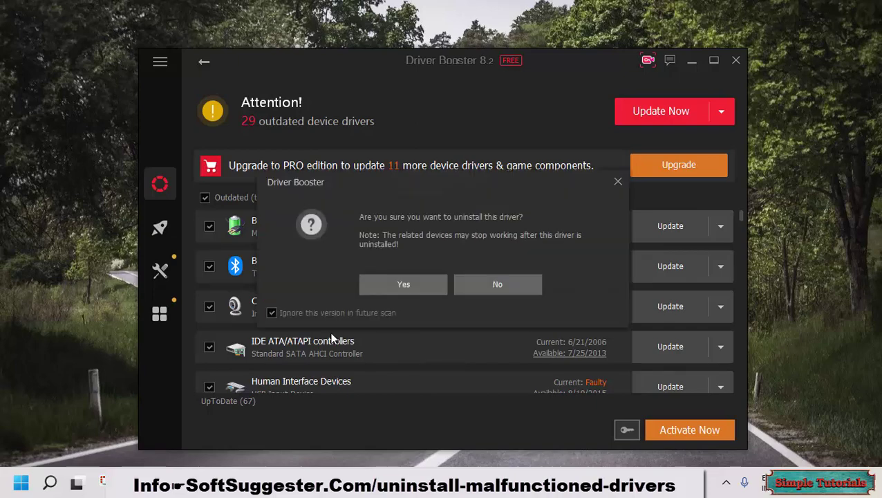